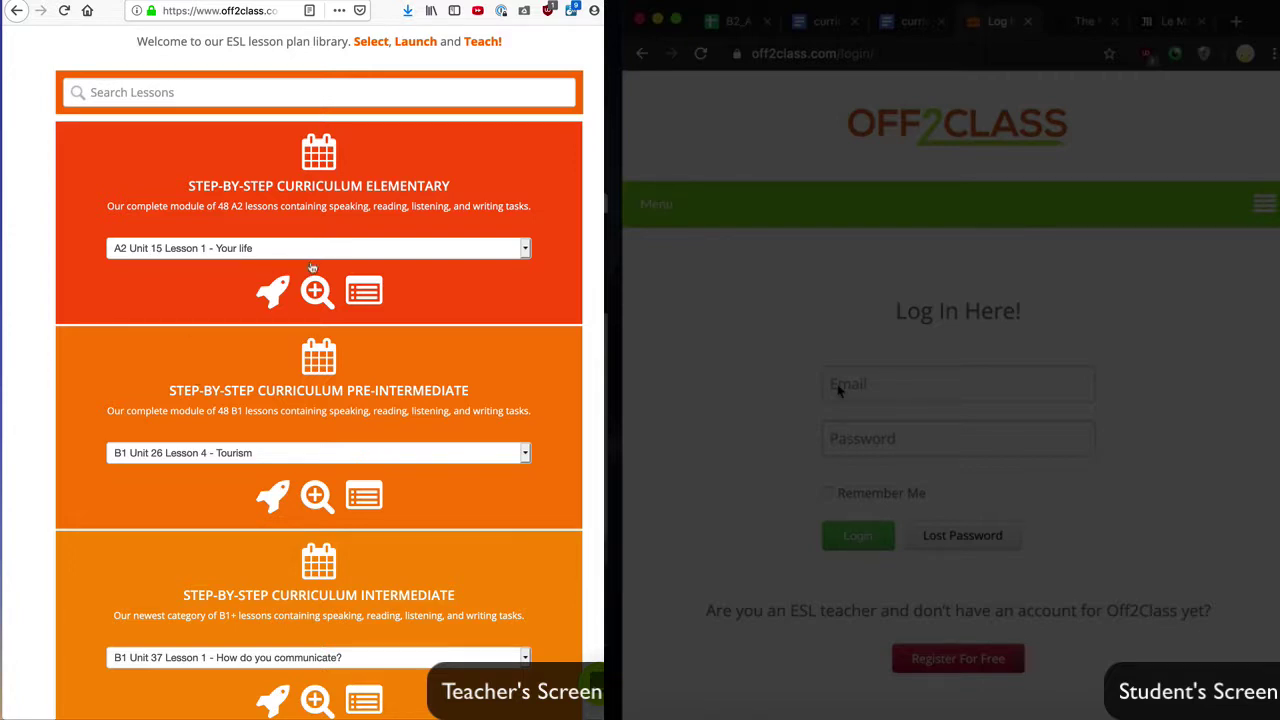
# Step: Launch the Unit 15 Your life lesson for an individual student and enroll them
pyautogui.click(278, 289)
pyautogui.click(265, 371)
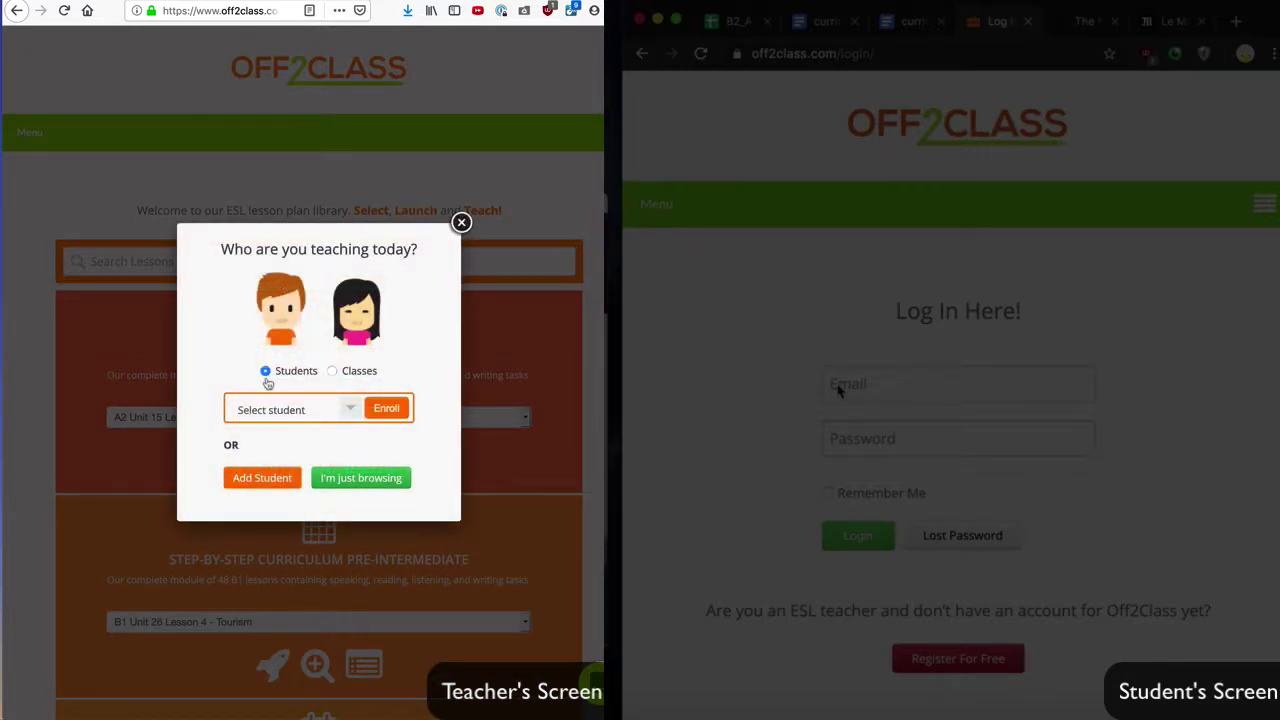
pyautogui.click(268, 407)
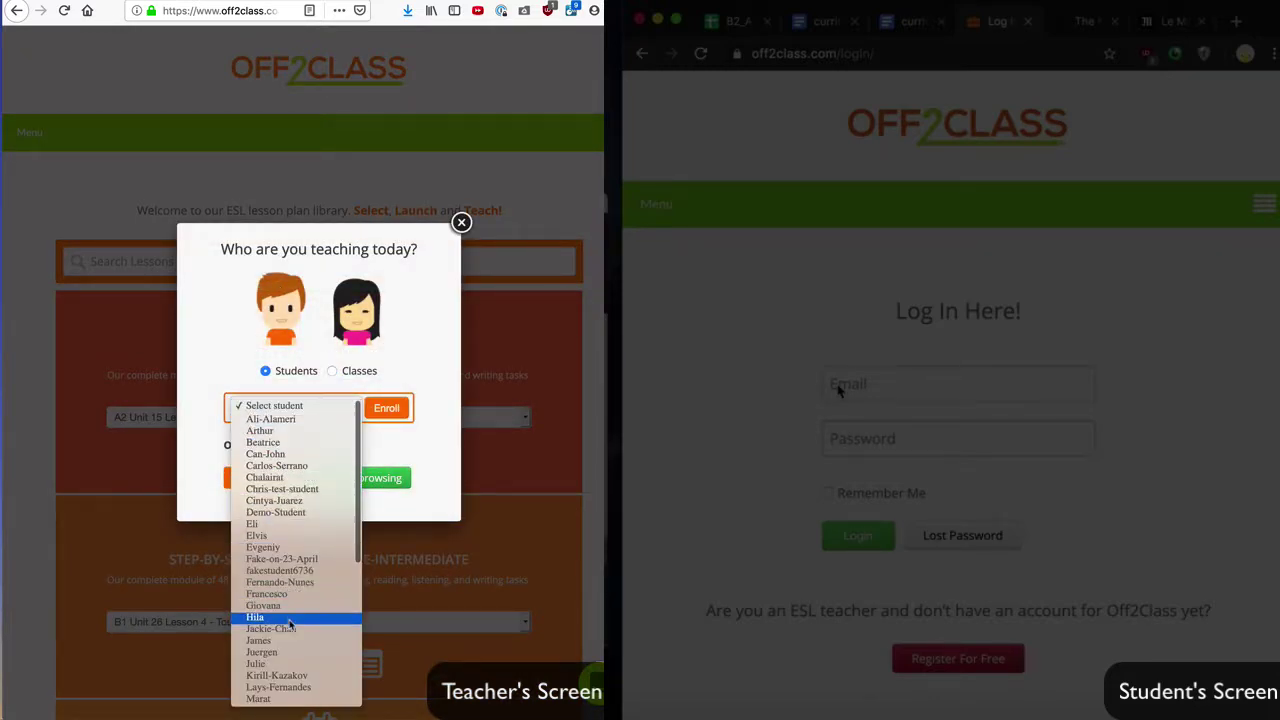
pyautogui.click(286, 643)
pyautogui.click(388, 410)
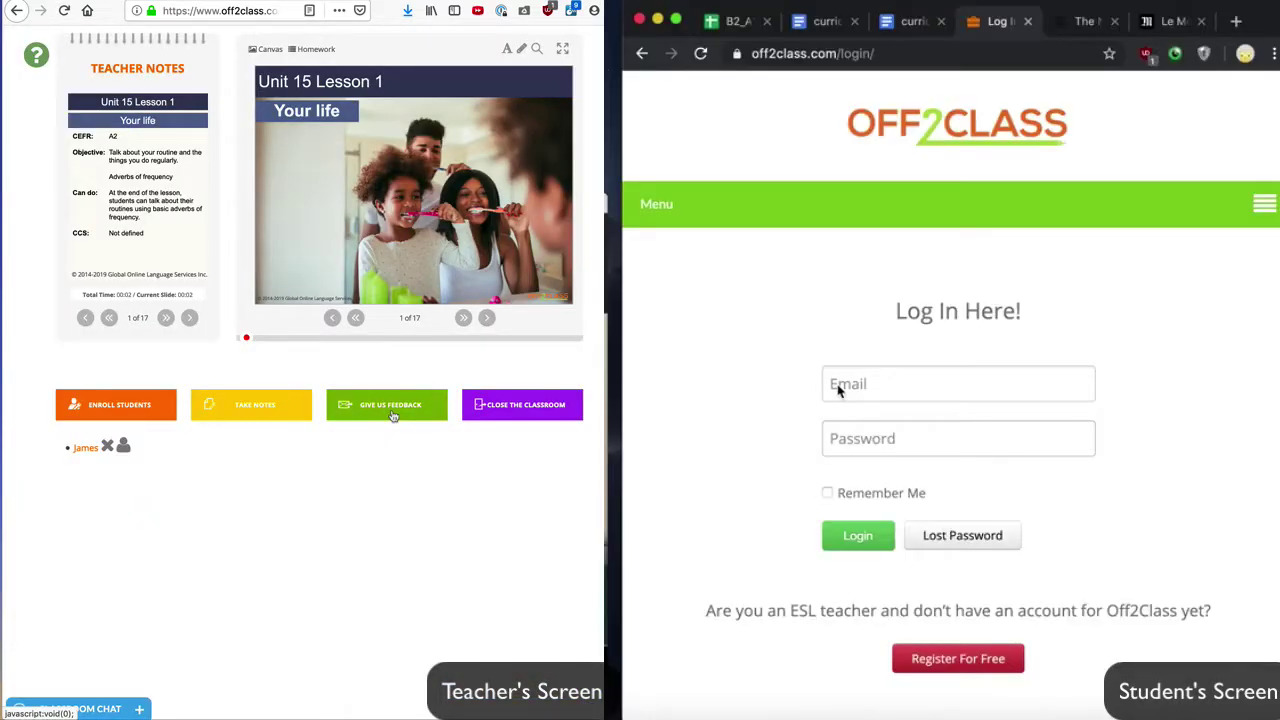
# Step: On the student's side, log in with the student's email and password
pyautogui.click(839, 391)
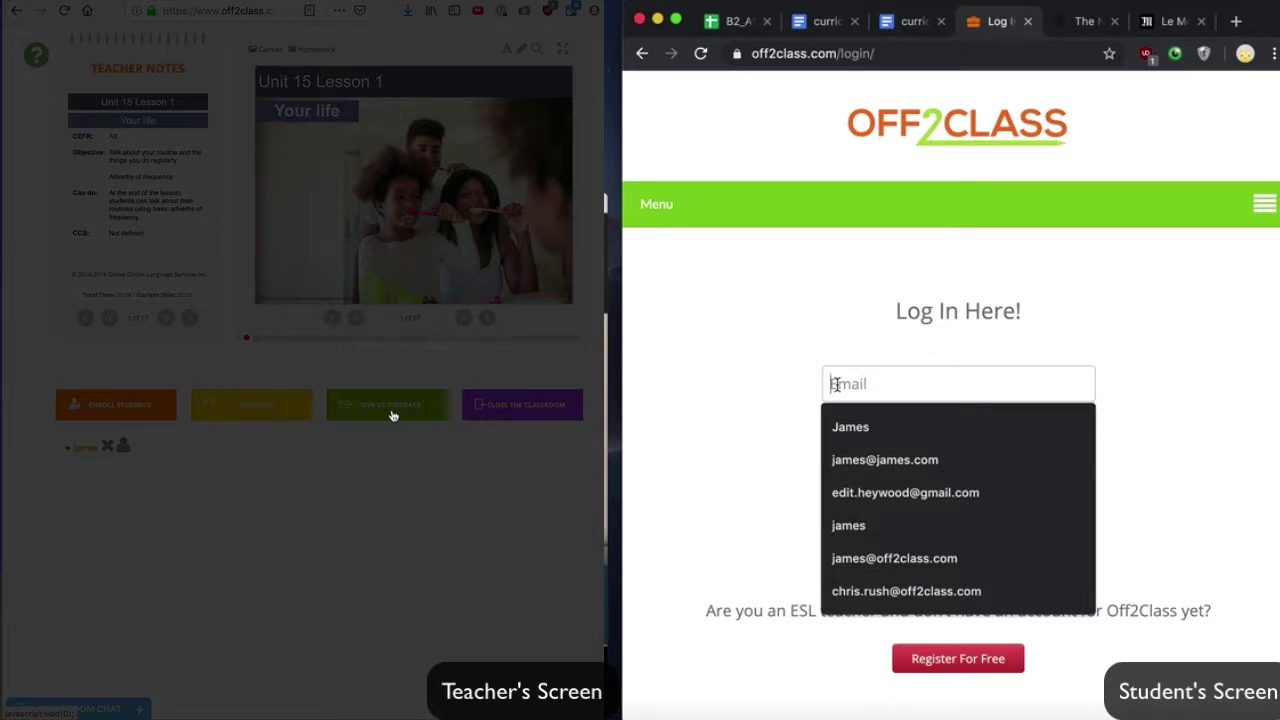
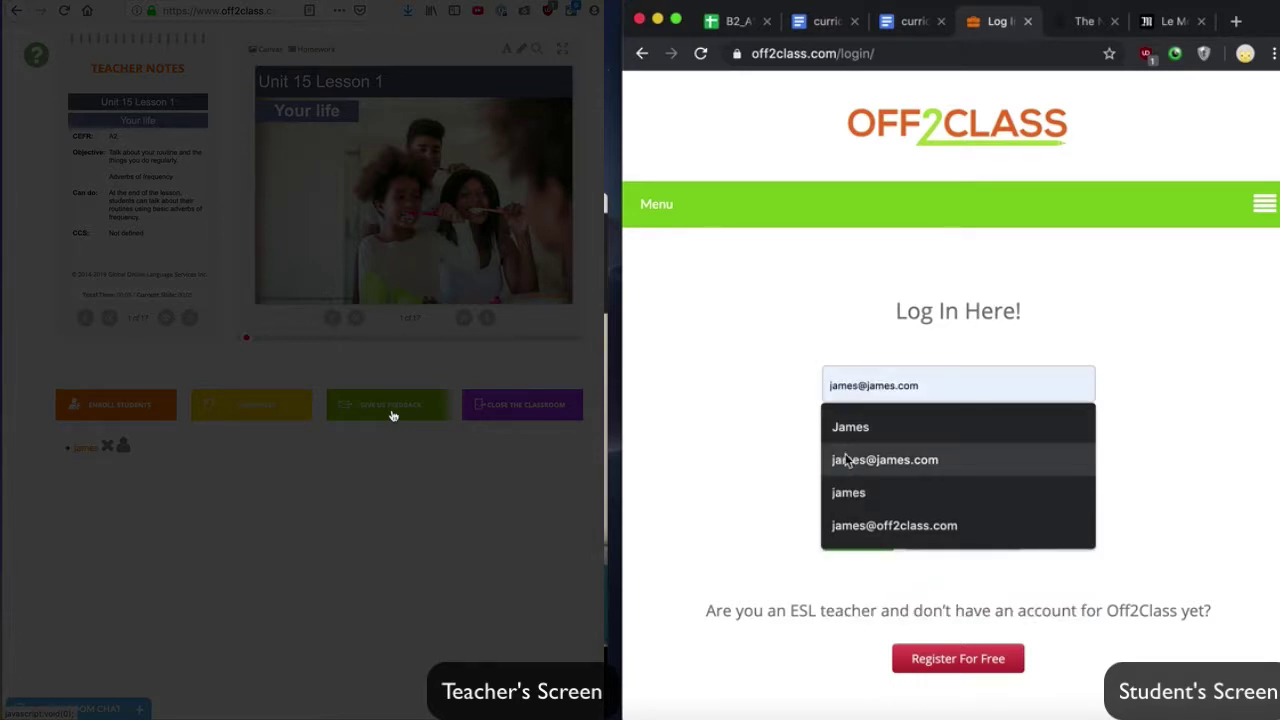
pyautogui.click(845, 459)
pyautogui.click(840, 440)
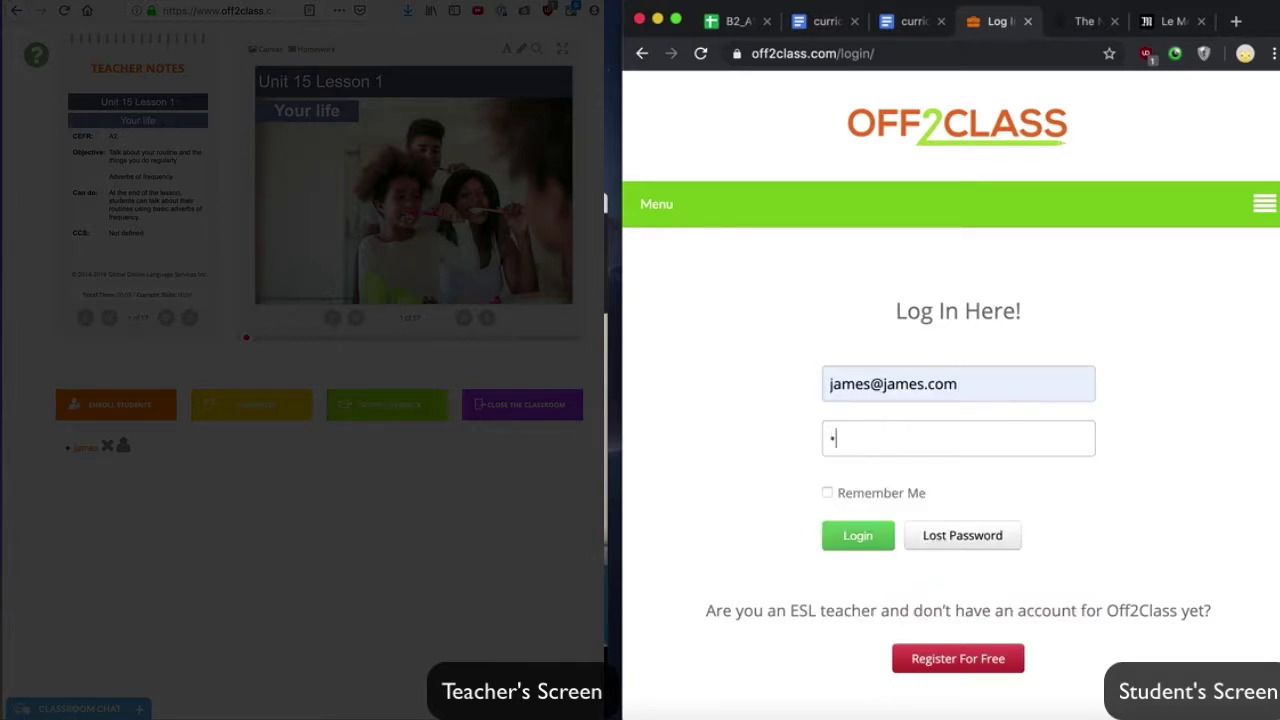
pyautogui.click(857, 540)
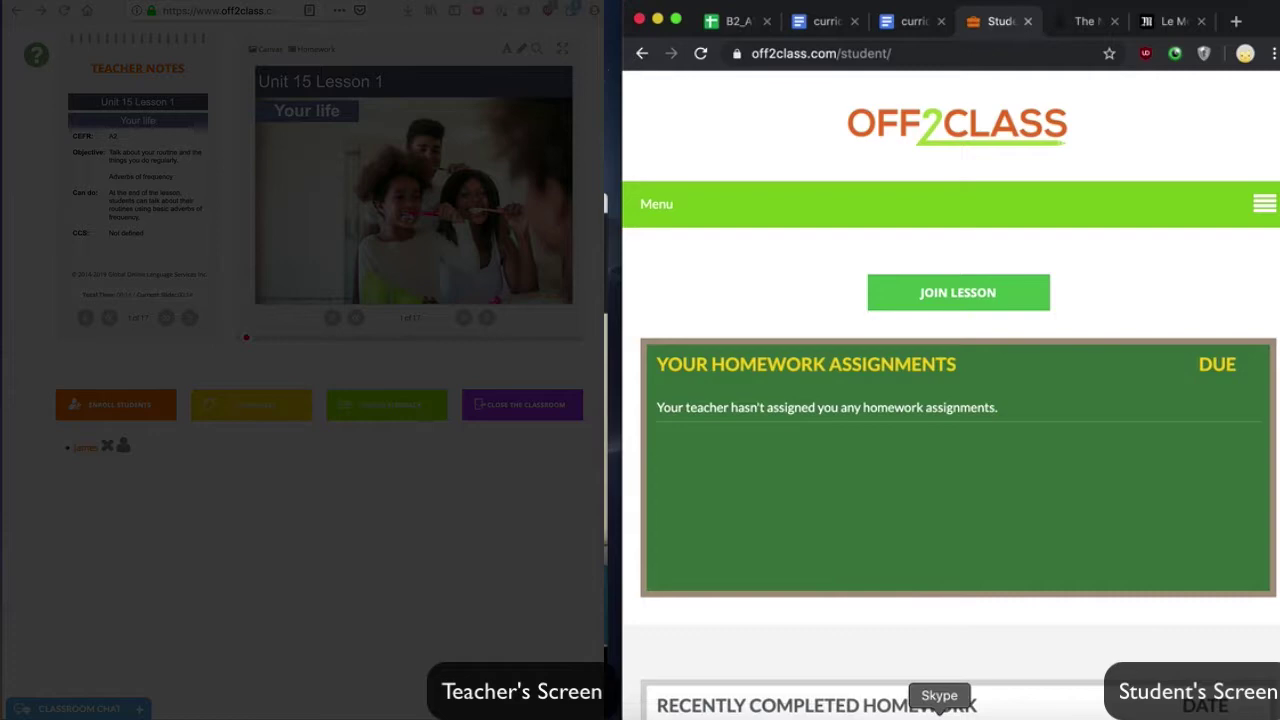
# Step: Open Skype on the student's computer, move the chat aside, and send the teacher 'Hi!'
pyautogui.click(939, 712)
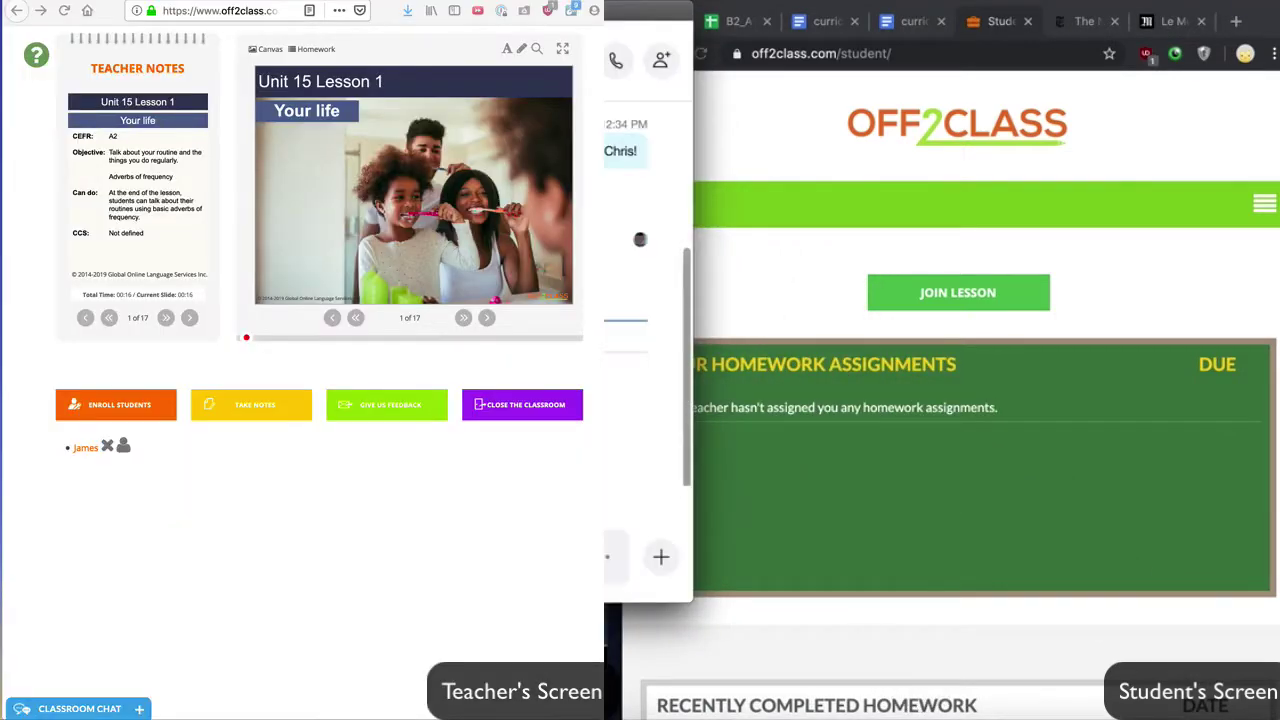
pyautogui.moveTo(457, 12); pyautogui.dragTo(1028, 90)
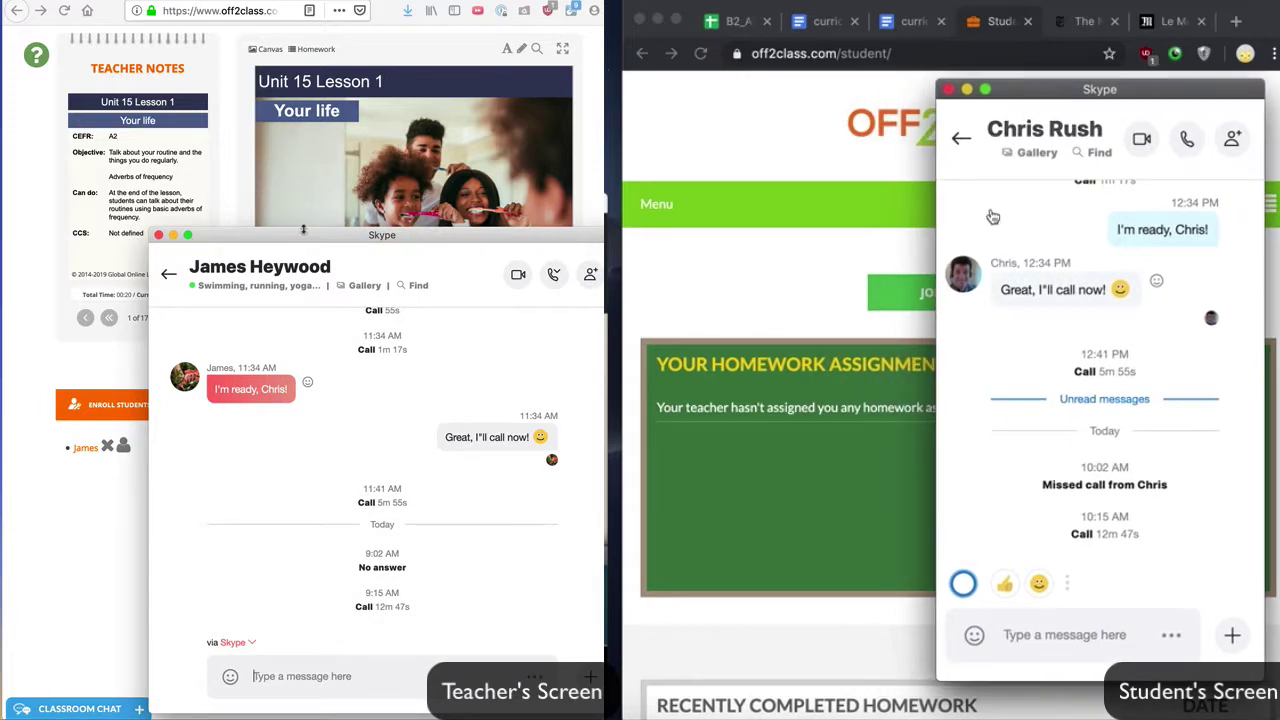
pyautogui.click(1016, 636)
pyautogui.write('H')
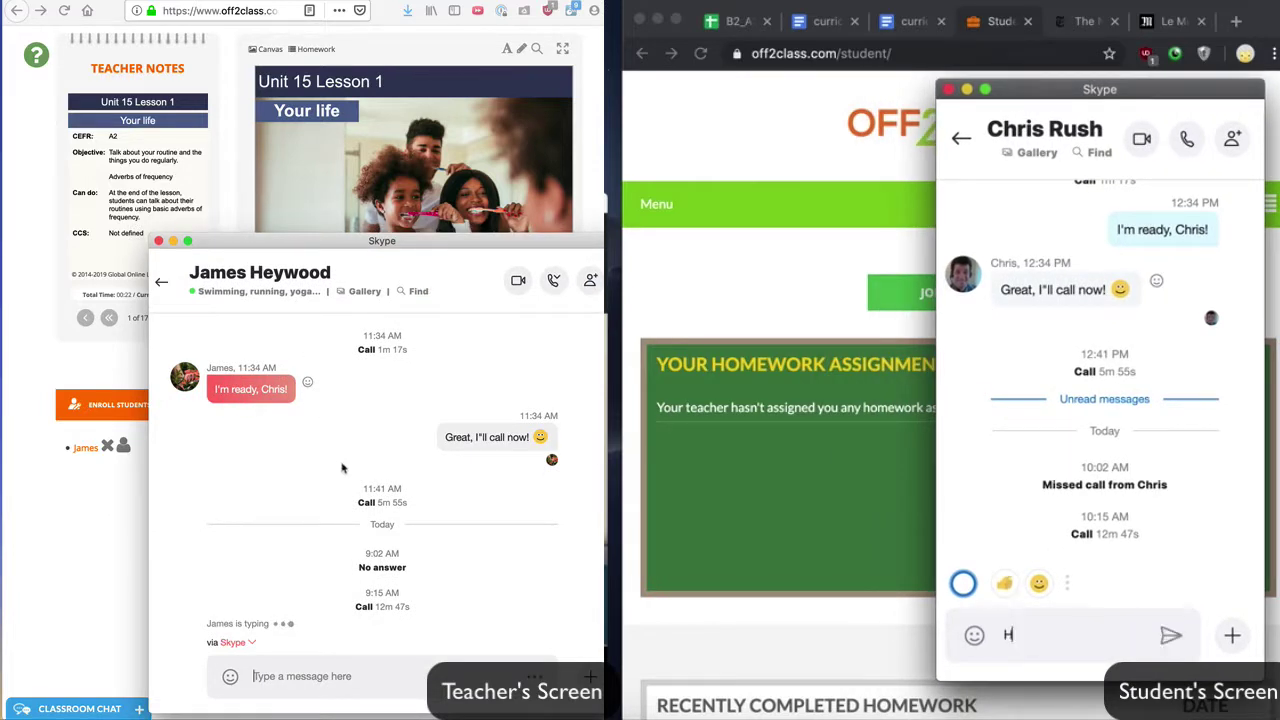
pyautogui.write('i!')
pyautogui.press('Return')
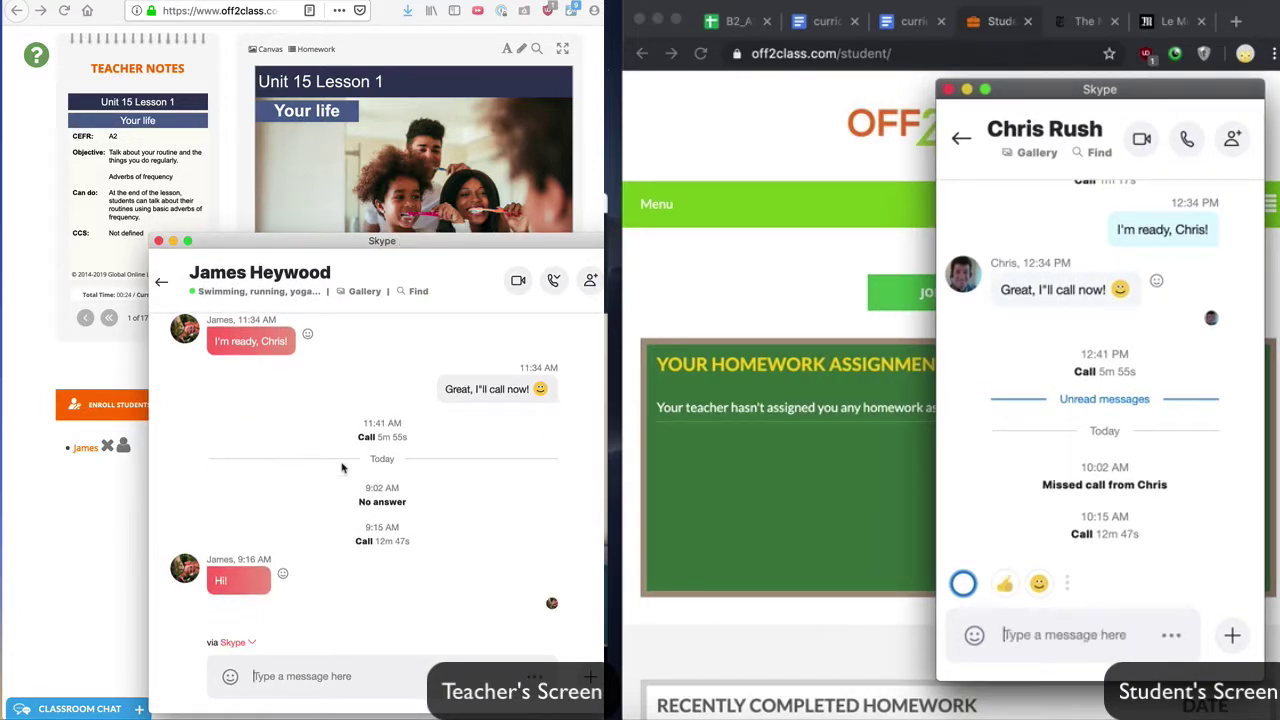
# Step: Send the teacher's reply greeting to the student and start a video call with them
pyautogui.write('Hi James!')
pyautogui.press('Return')
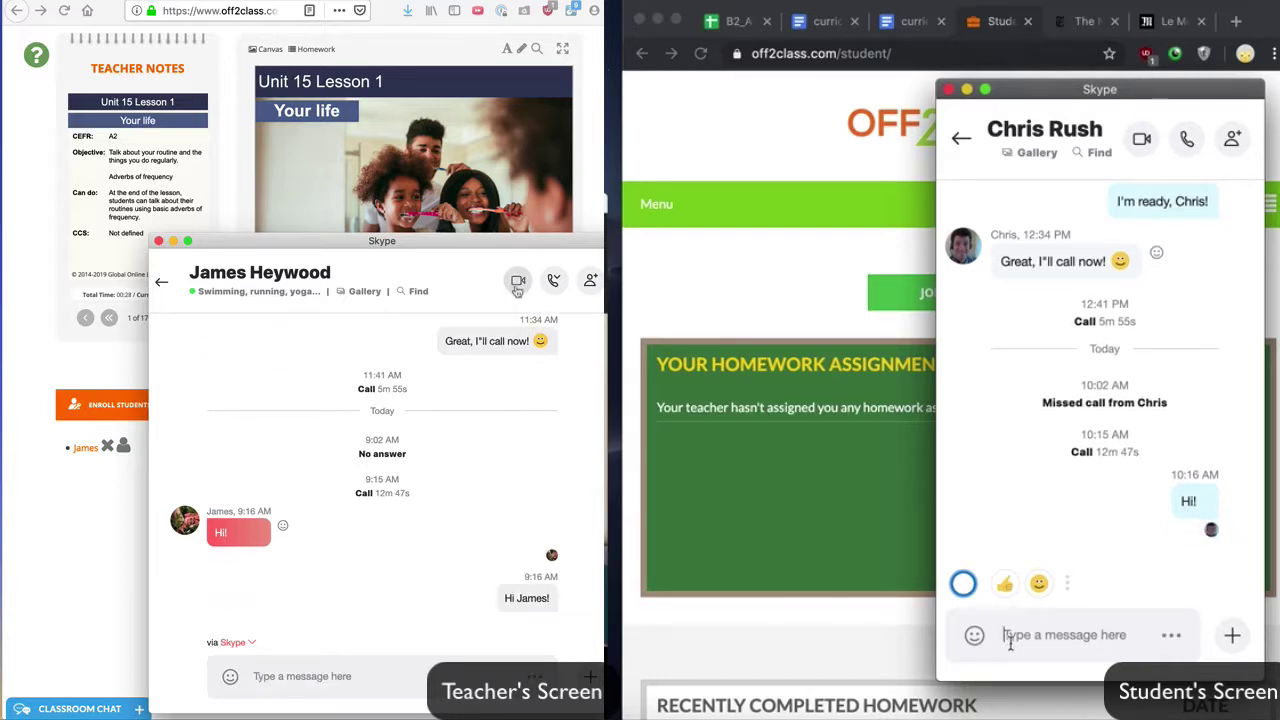
pyautogui.click(517, 282)
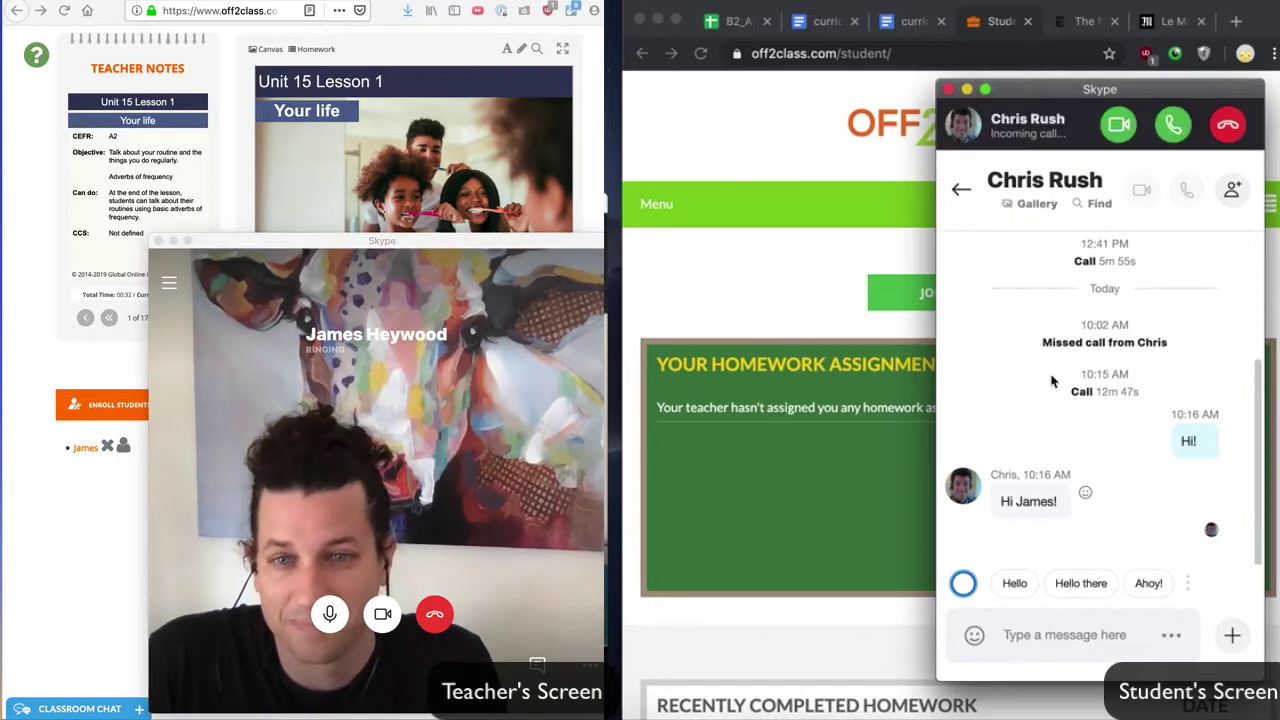
# Step: Answer with video, minimize both call windows, and park the student's video overlay lower right
pyautogui.click(1119, 138)
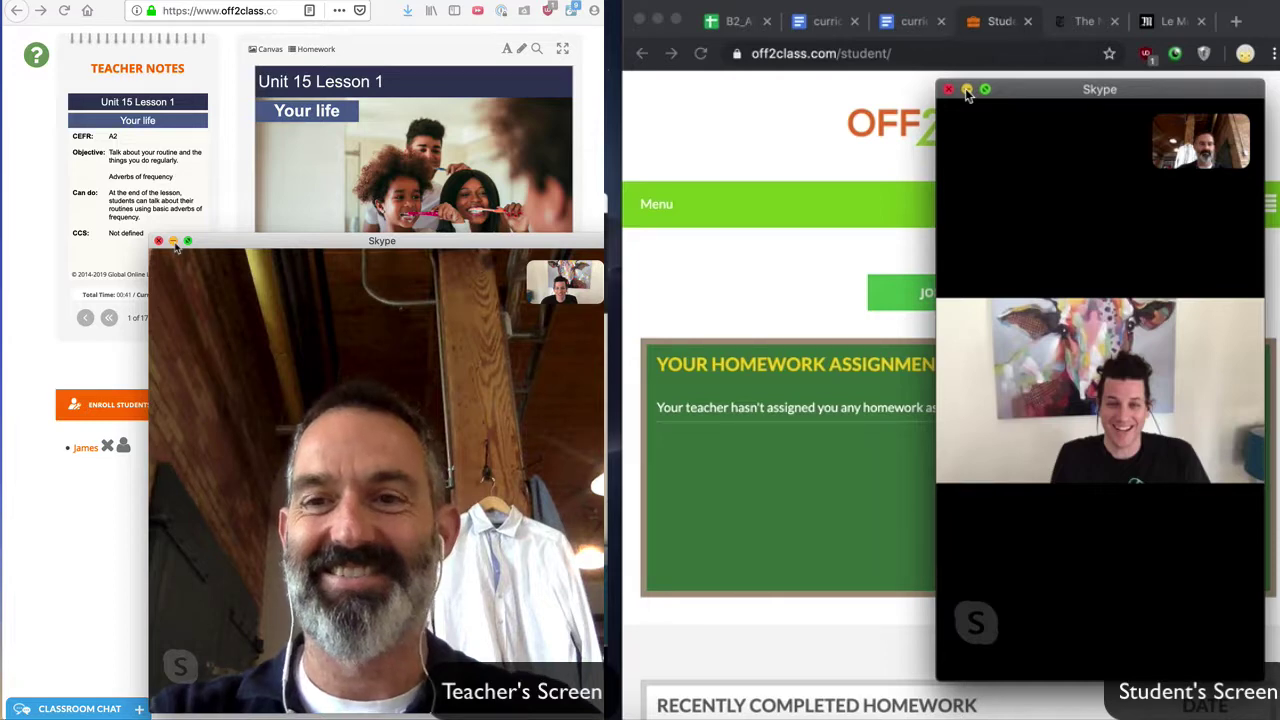
pyautogui.click(174, 244)
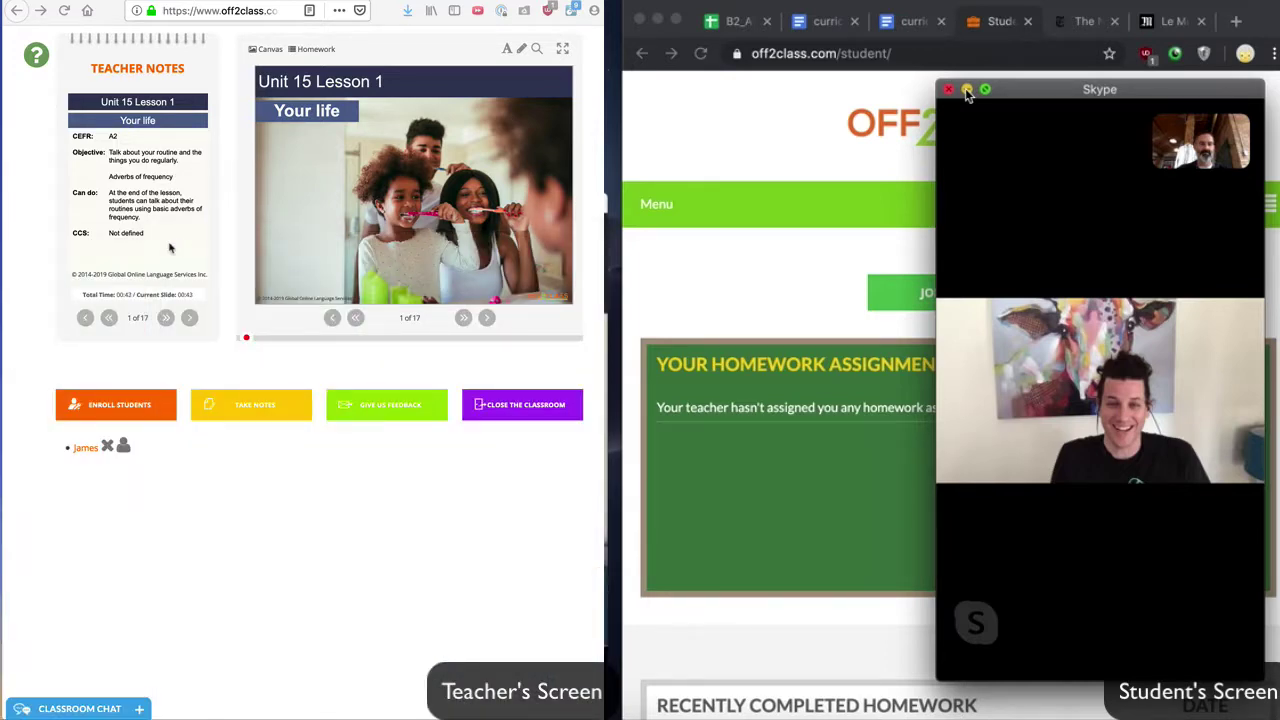
pyautogui.click(966, 90)
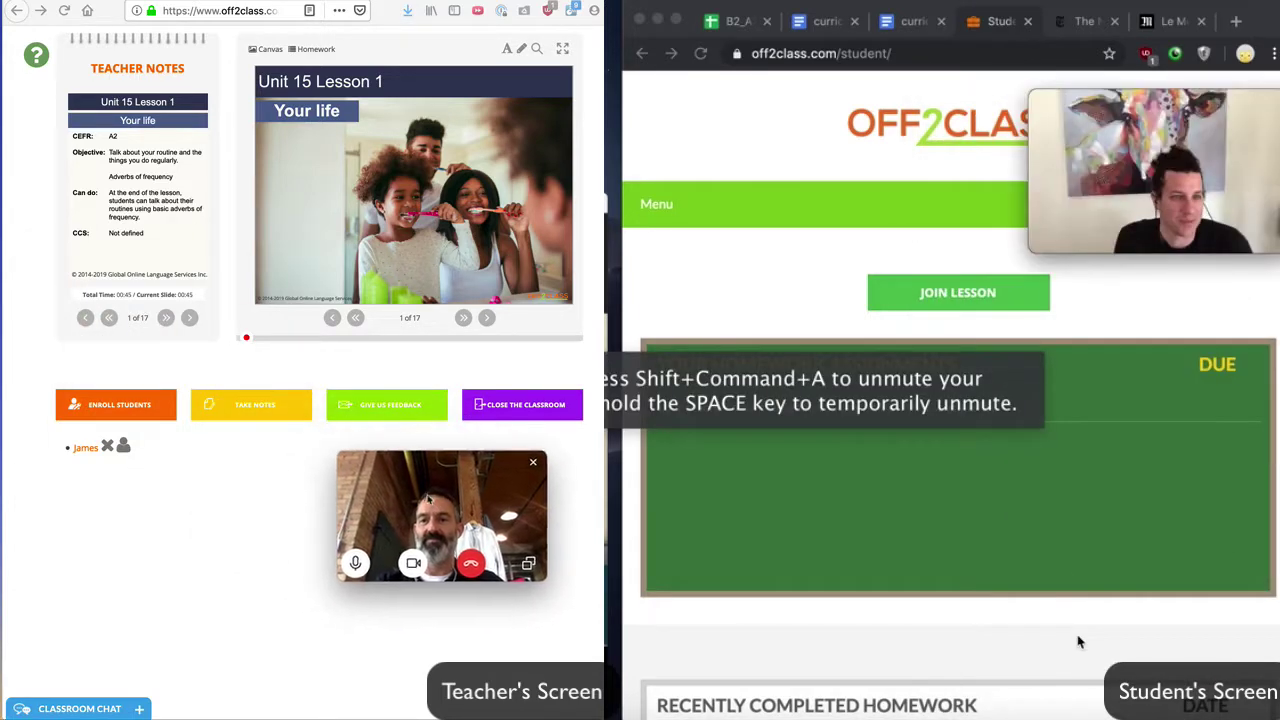
pyautogui.moveTo(1058, 148); pyautogui.dragTo(1038, 545)
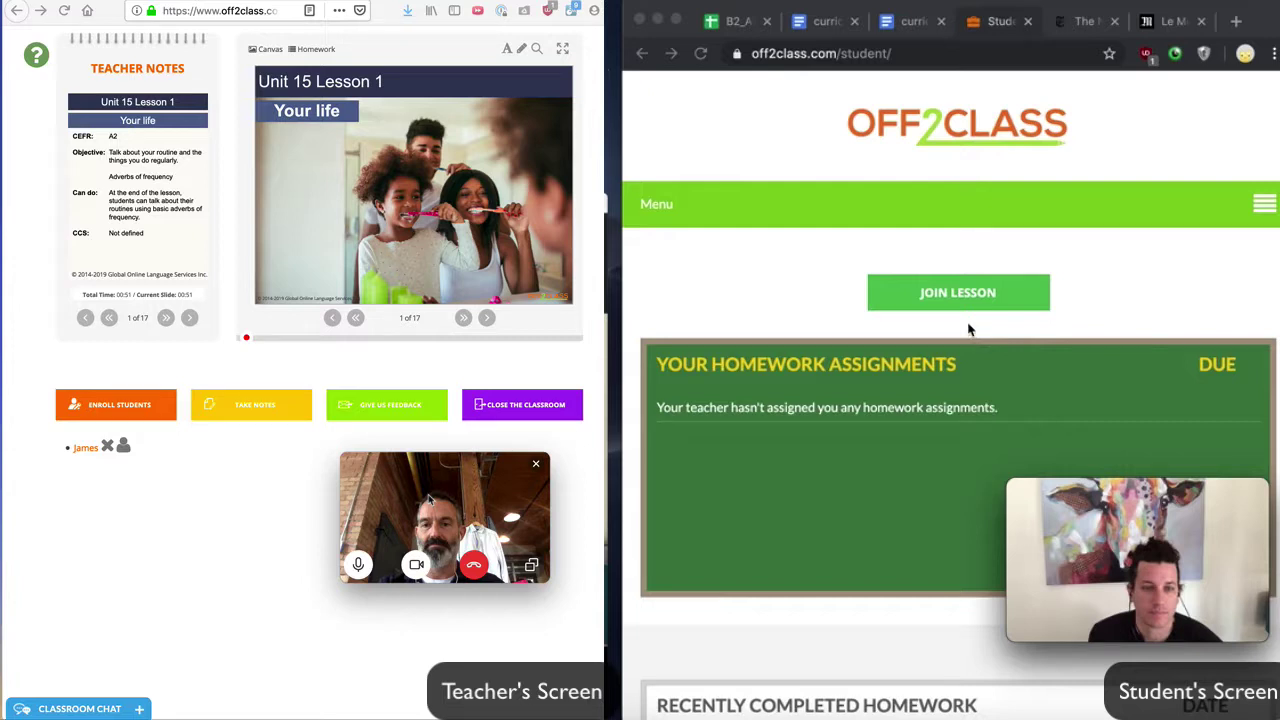
pyautogui.moveTo(1050, 495)
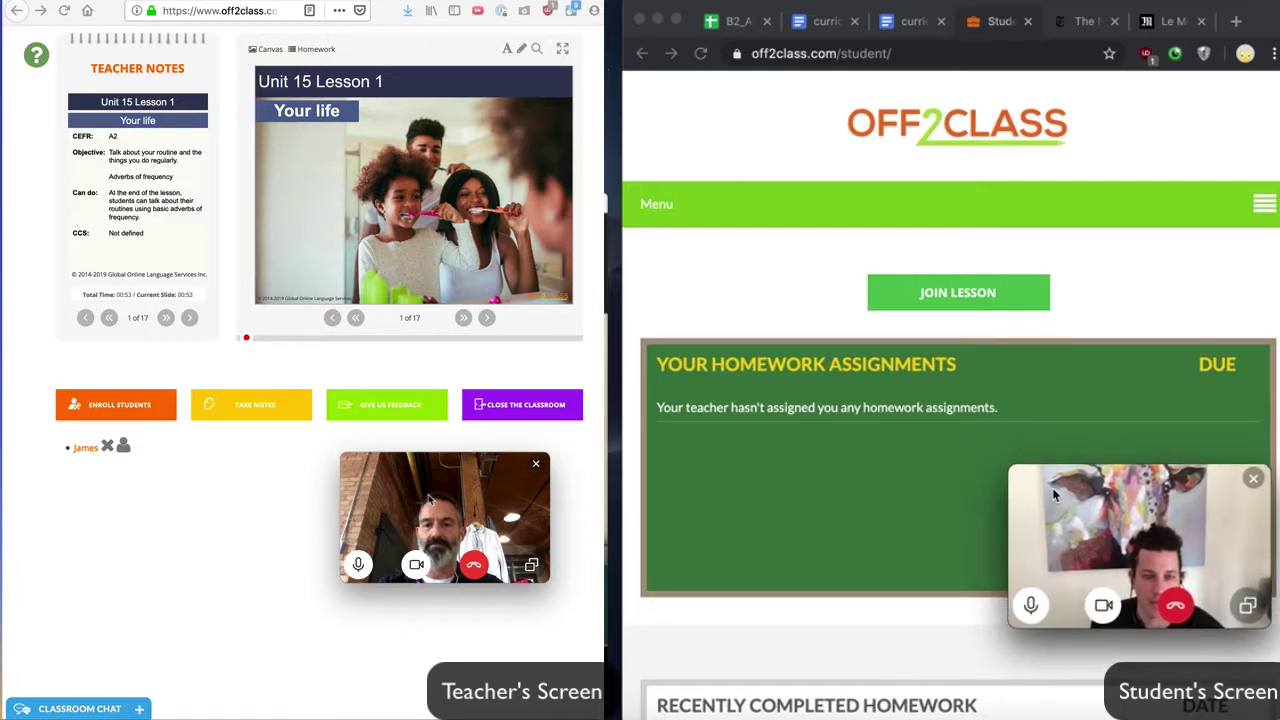
# Step: Have the student join the live lesson and send 'Hi teacher!' in the classroom chat
pyautogui.click(947, 300)
pyautogui.click(947, 300)
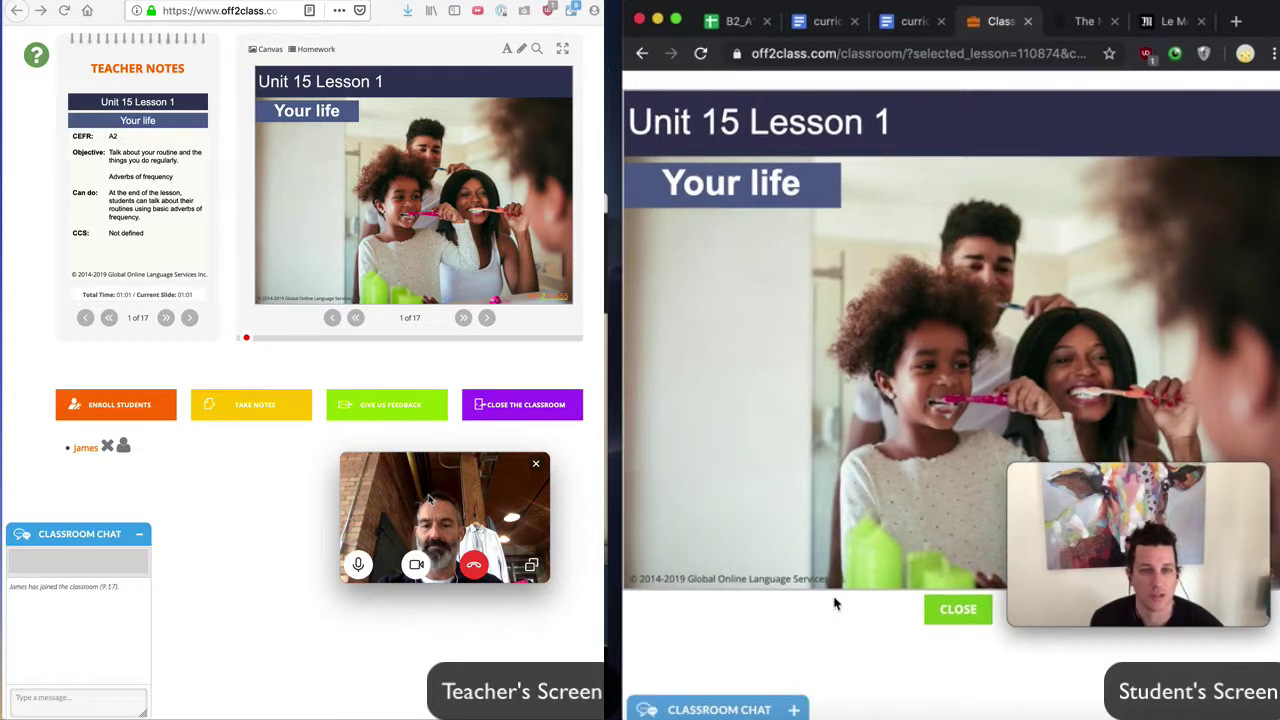
pyautogui.click(794, 709)
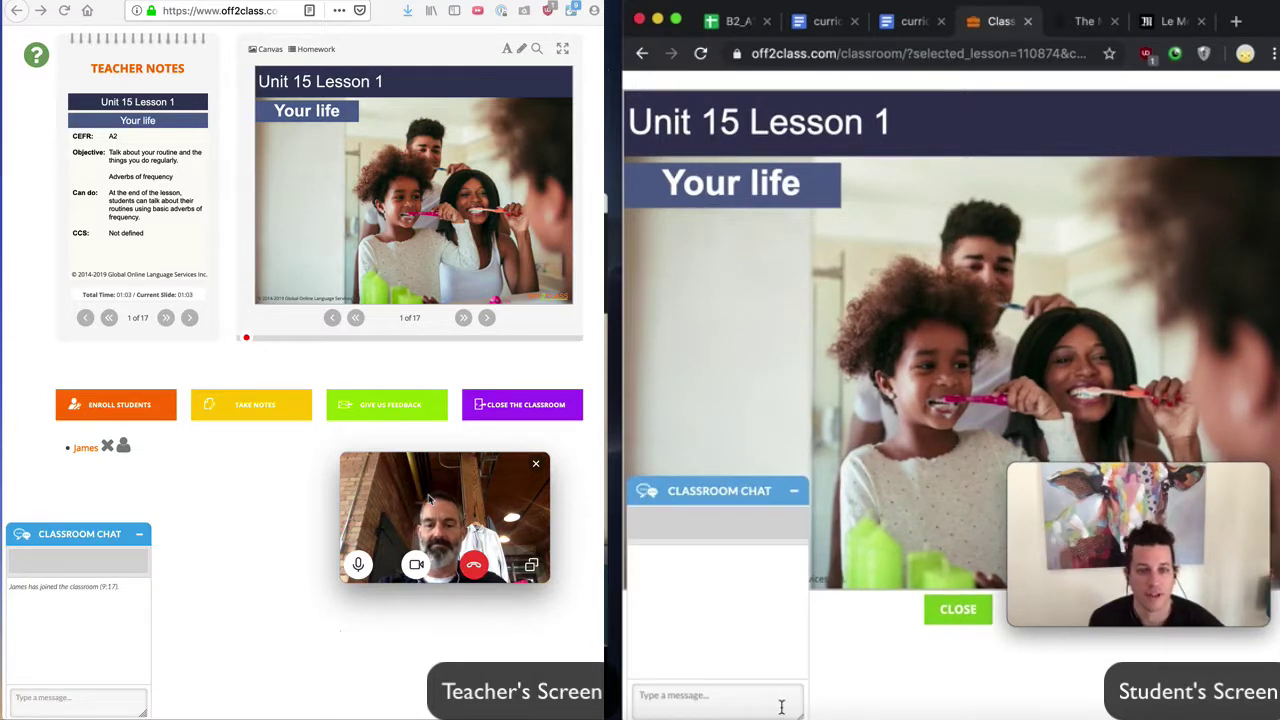
pyautogui.write('Hi teacher!')
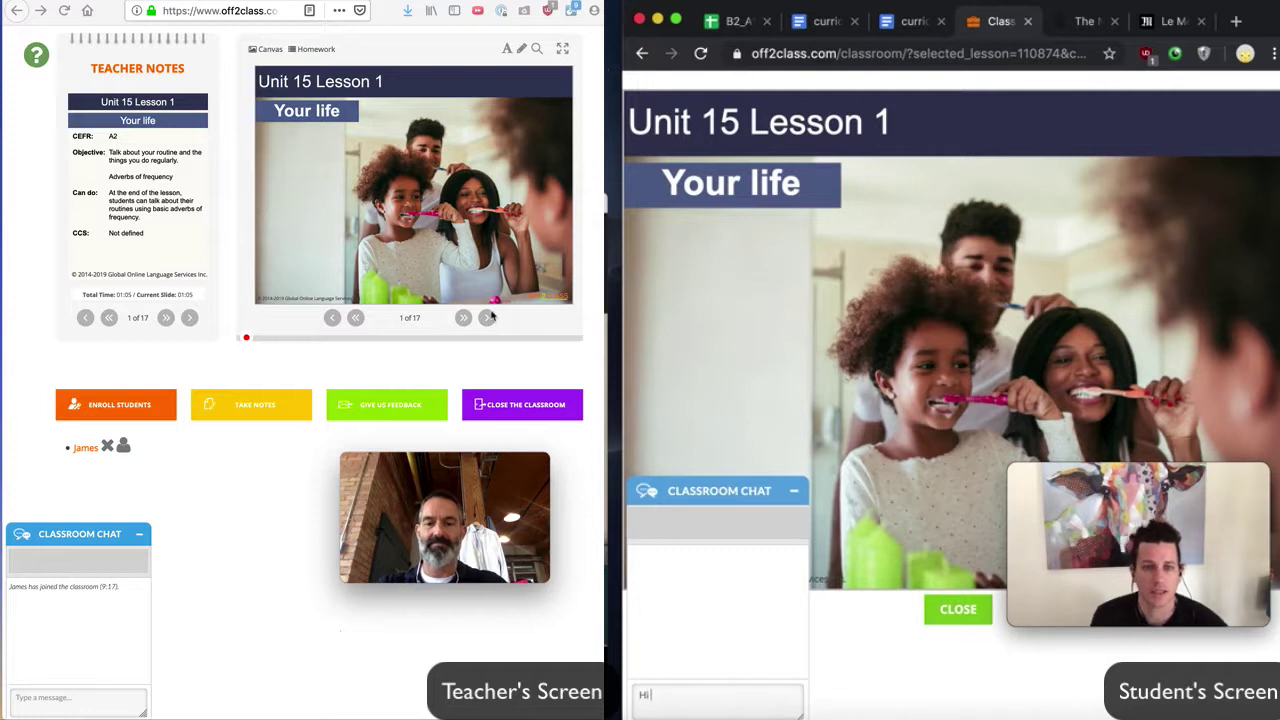
pyautogui.press('Return')
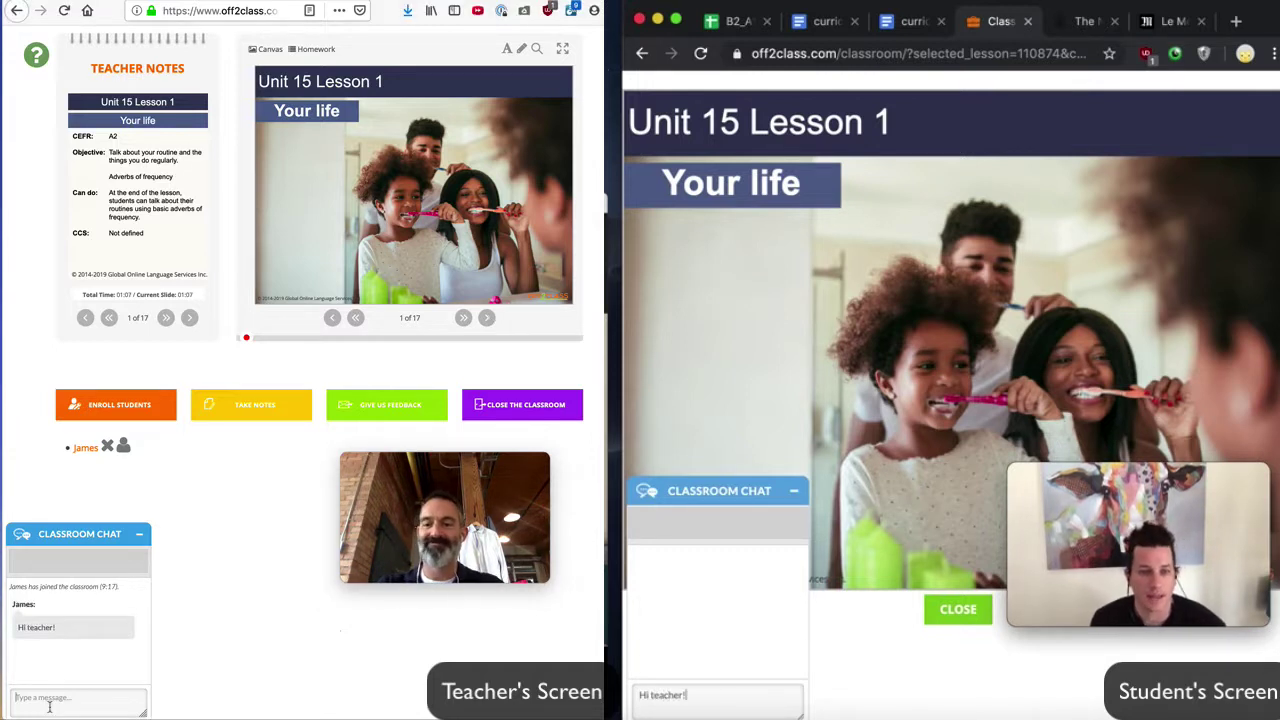
# Step: Reply 'rsrsrs' from the teacher's classroom chat
pyautogui.moveTo(394, 467)
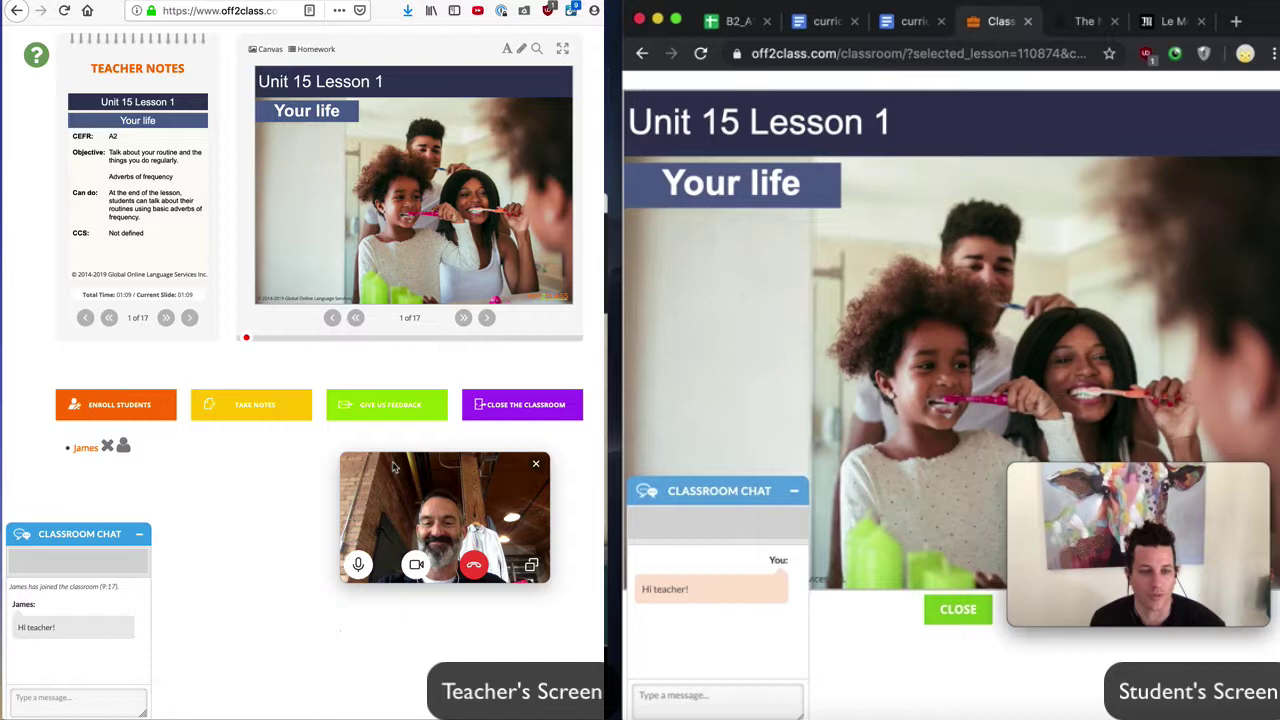
pyautogui.write('rsrsrs')
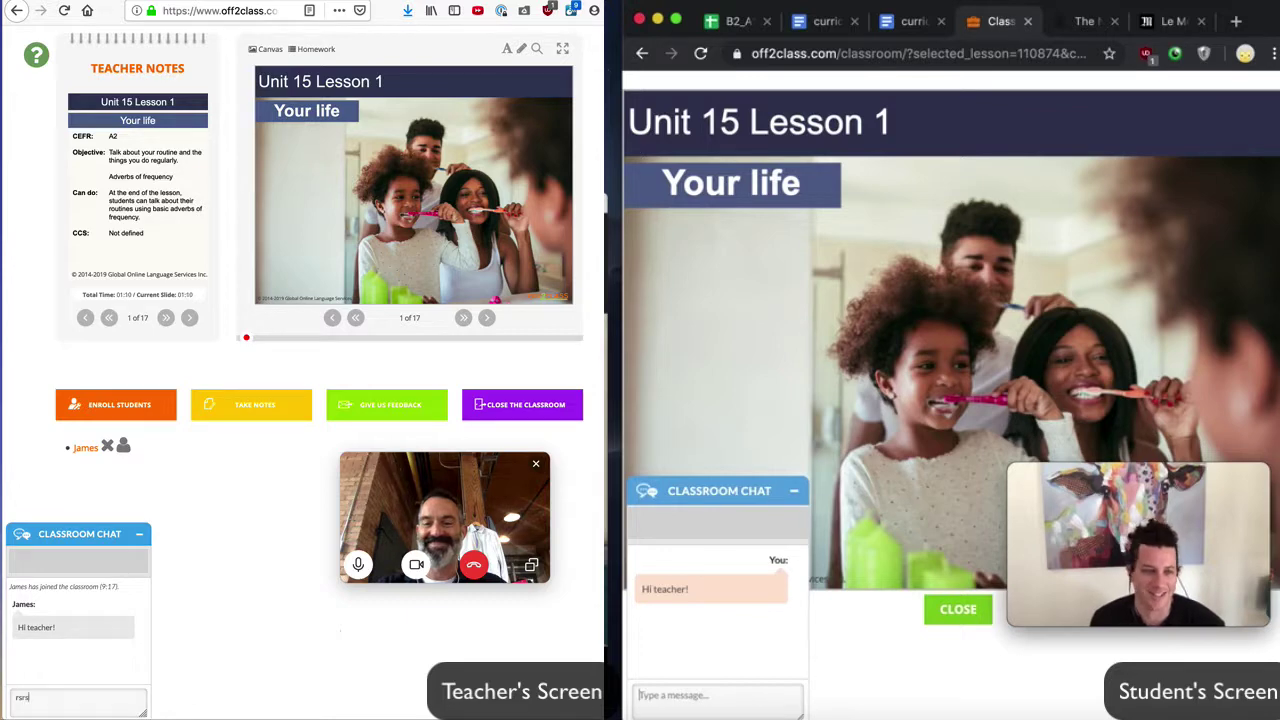
pyautogui.press('Return')
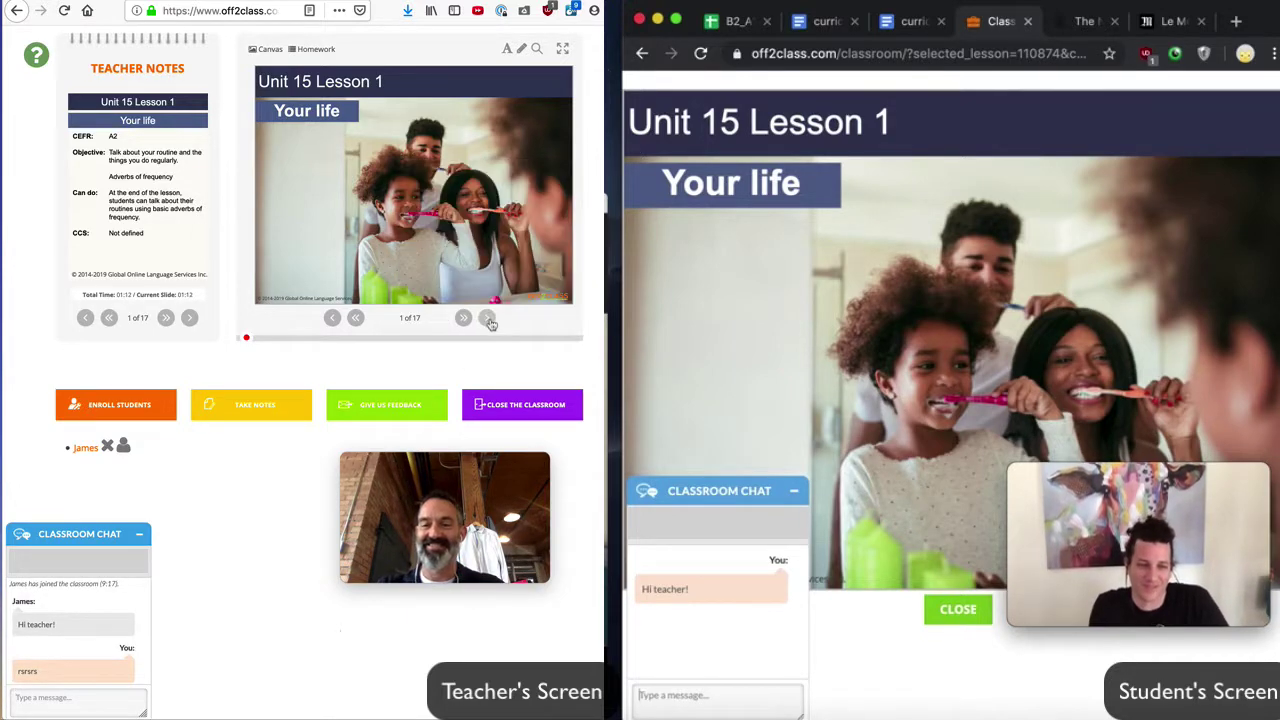
# Step: Collapse the chat, advance to slide 4's matching activity, and pen-draw a loop linking sentence 1 to picture D
pyautogui.click(488, 318)
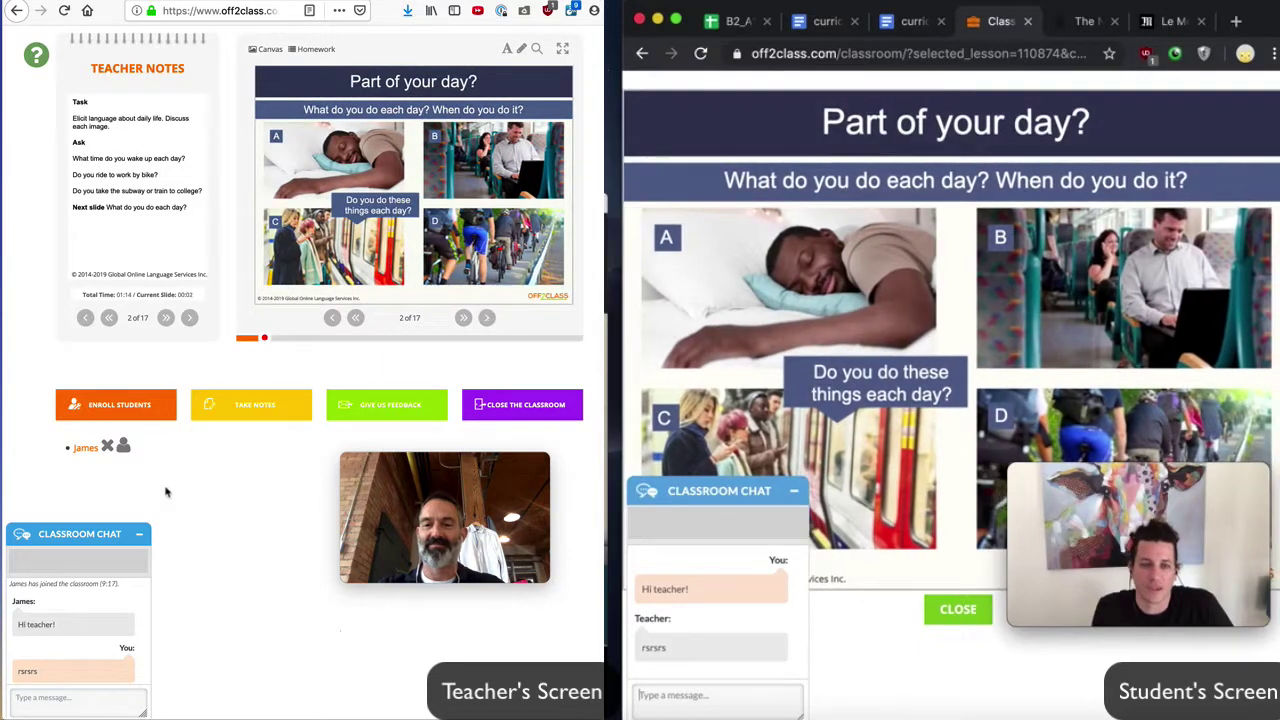
pyautogui.click(139, 534)
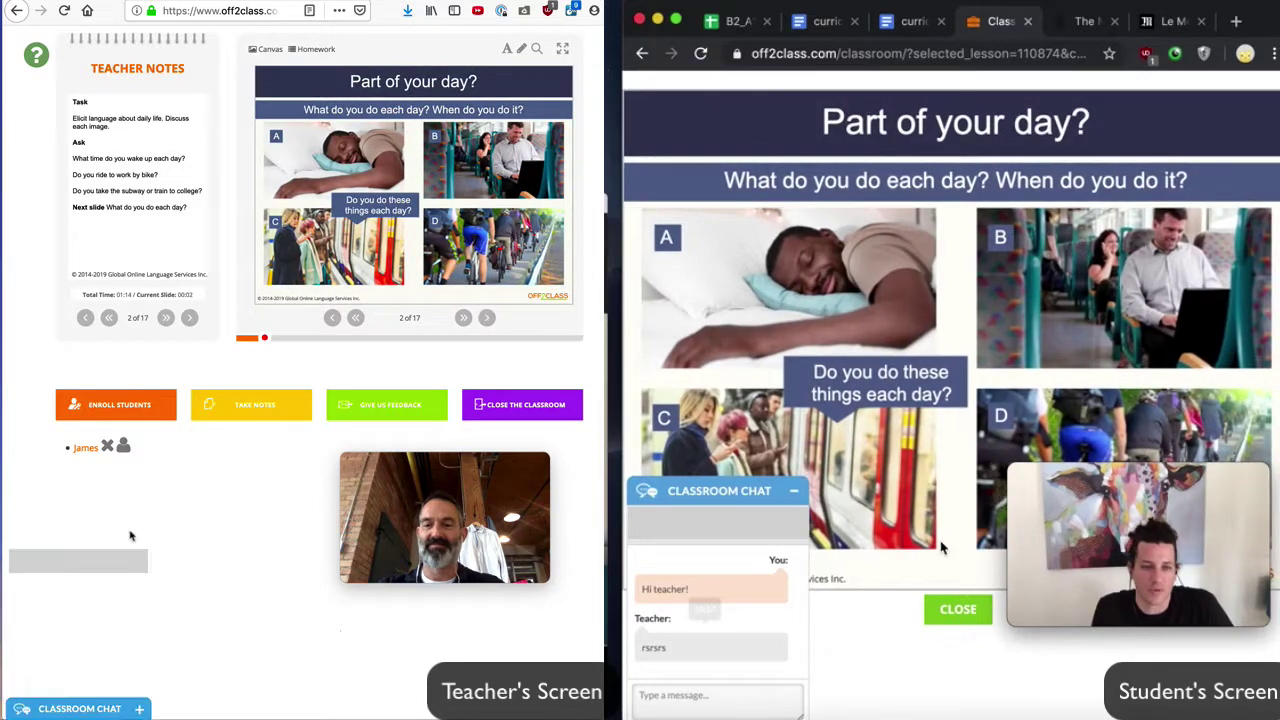
pyautogui.click(488, 318)
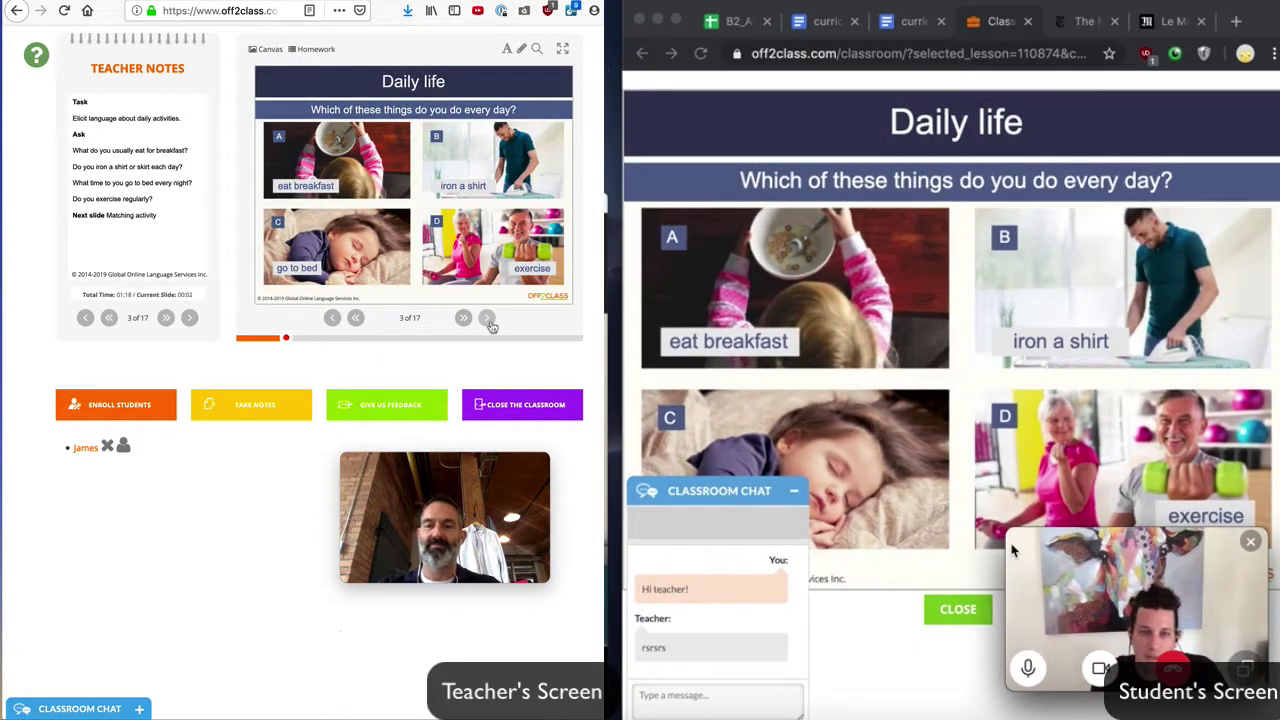
pyautogui.click(489, 320)
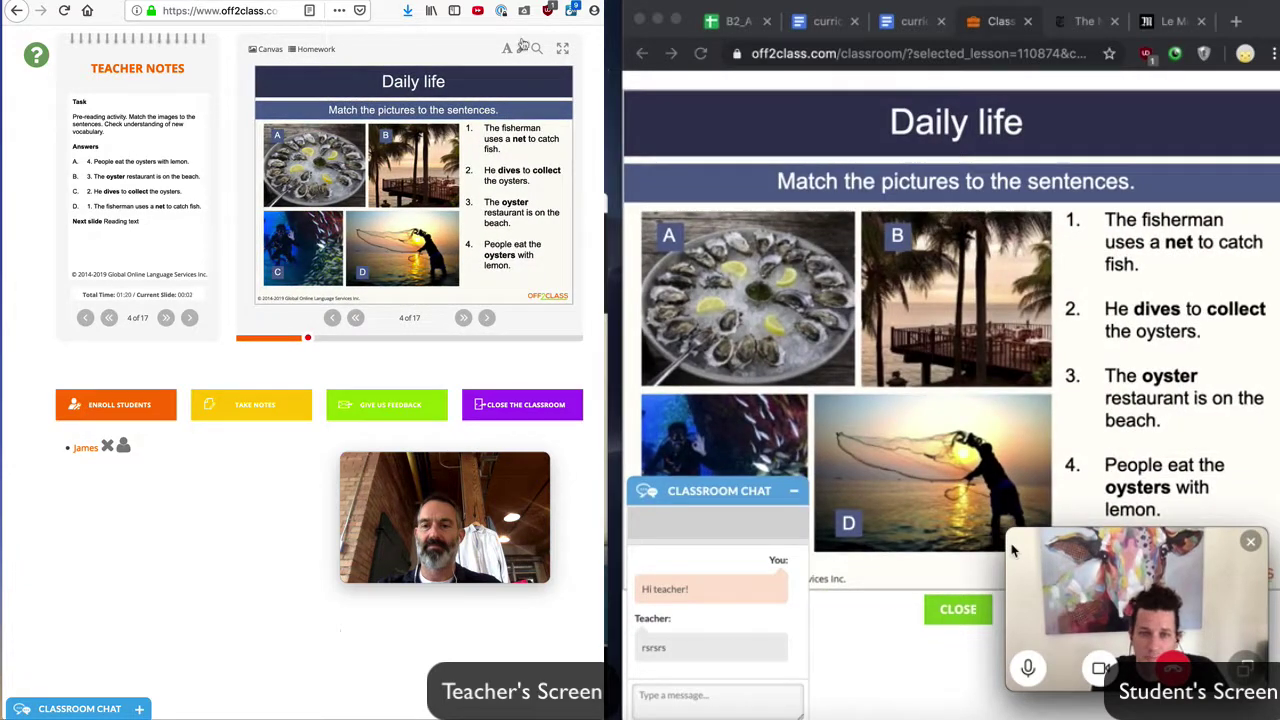
pyautogui.click(521, 48)
pyautogui.moveTo(562, 140)
pyautogui.mouseDown()
pyautogui.moveTo(450, 125)
pyautogui.moveTo(555, 150)
pyautogui.moveTo(495, 160)
pyautogui.moveTo(478, 228)
pyautogui.moveTo(440, 262)
pyautogui.moveTo(463, 285)
pyautogui.mouseUp()
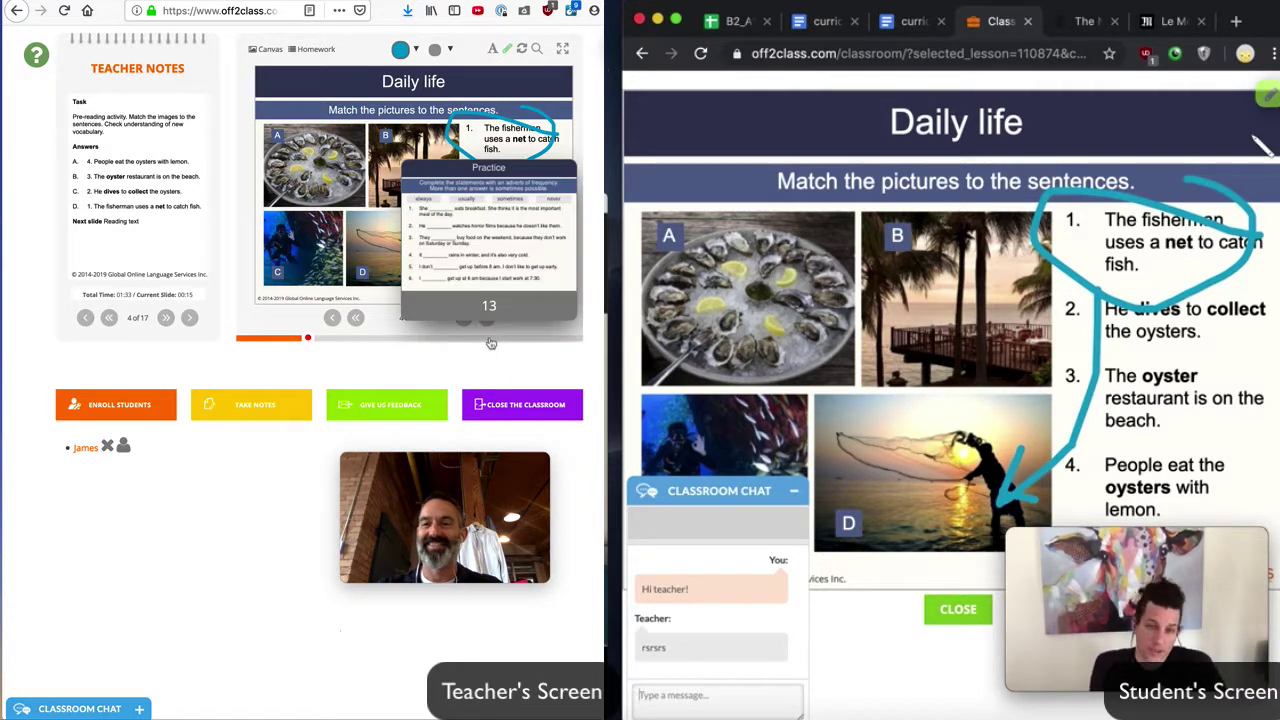
# Step: Jump to slide 13 Practice, then enter 'always' in blank 1 and 'sometimes' in blank 3
pyautogui.click(488, 337)
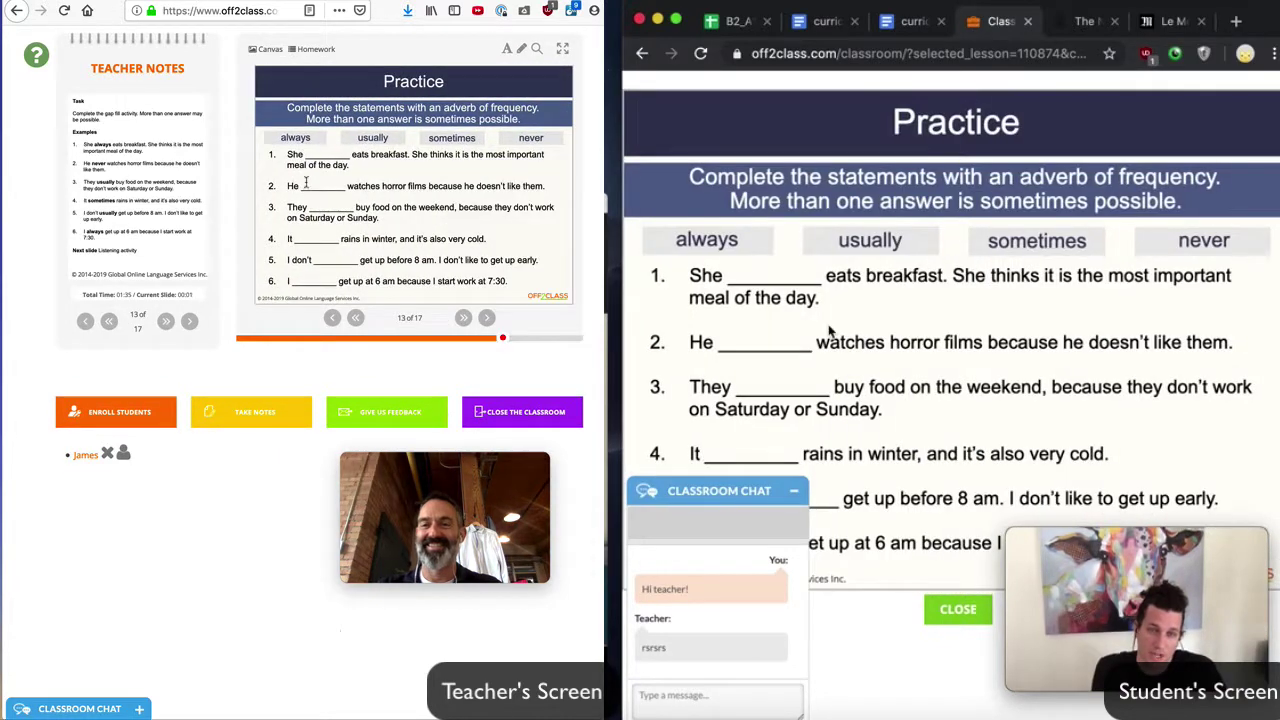
pyautogui.click(313, 154)
pyautogui.write('always')
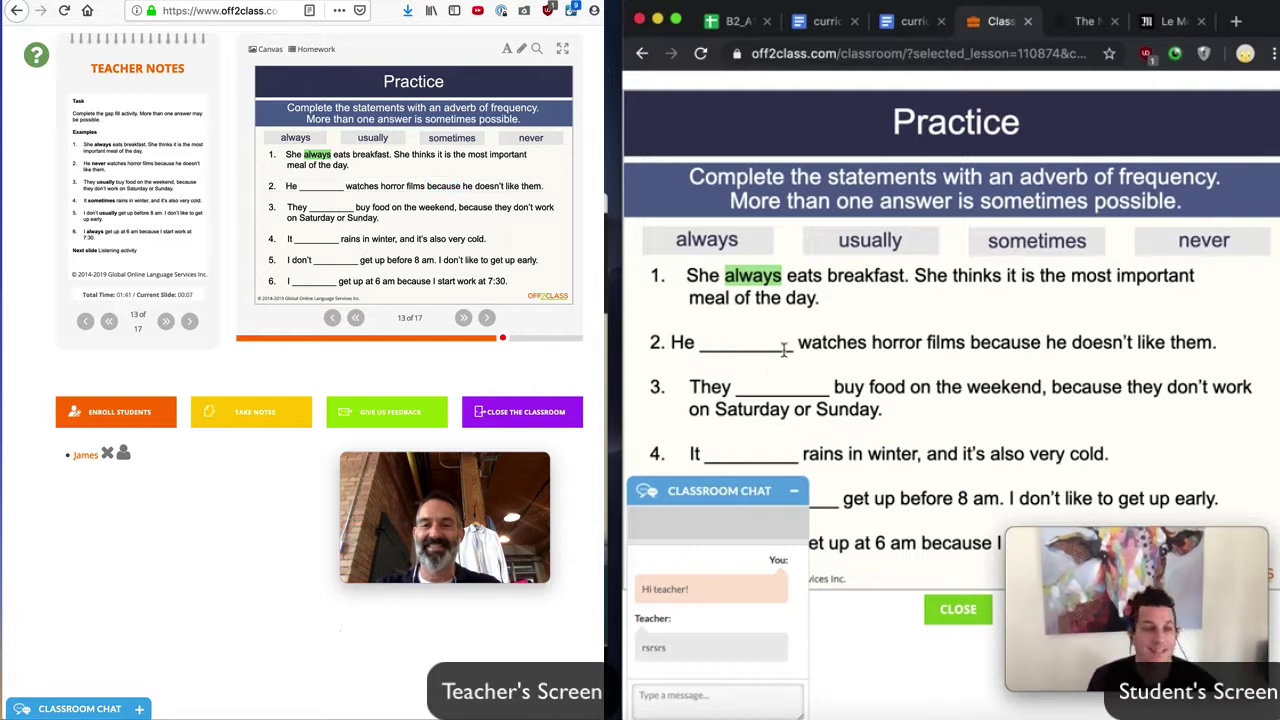
pyautogui.click(784, 389)
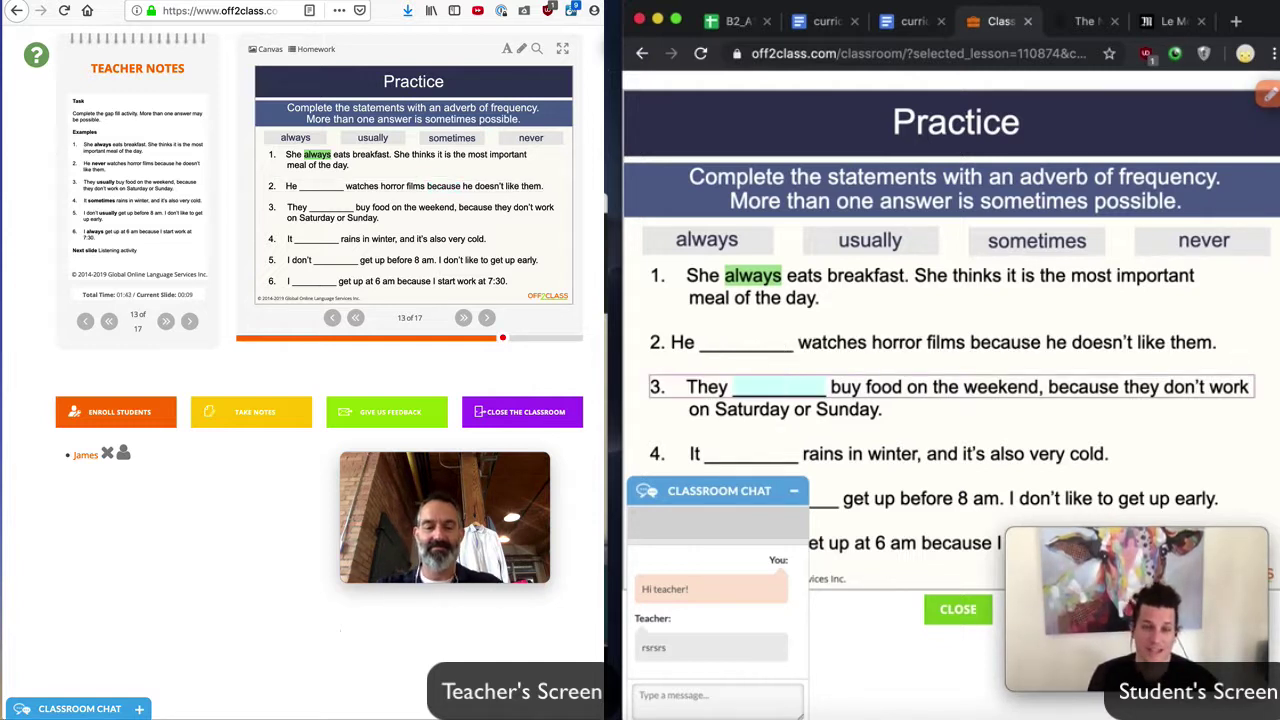
pyautogui.write('sometimes')
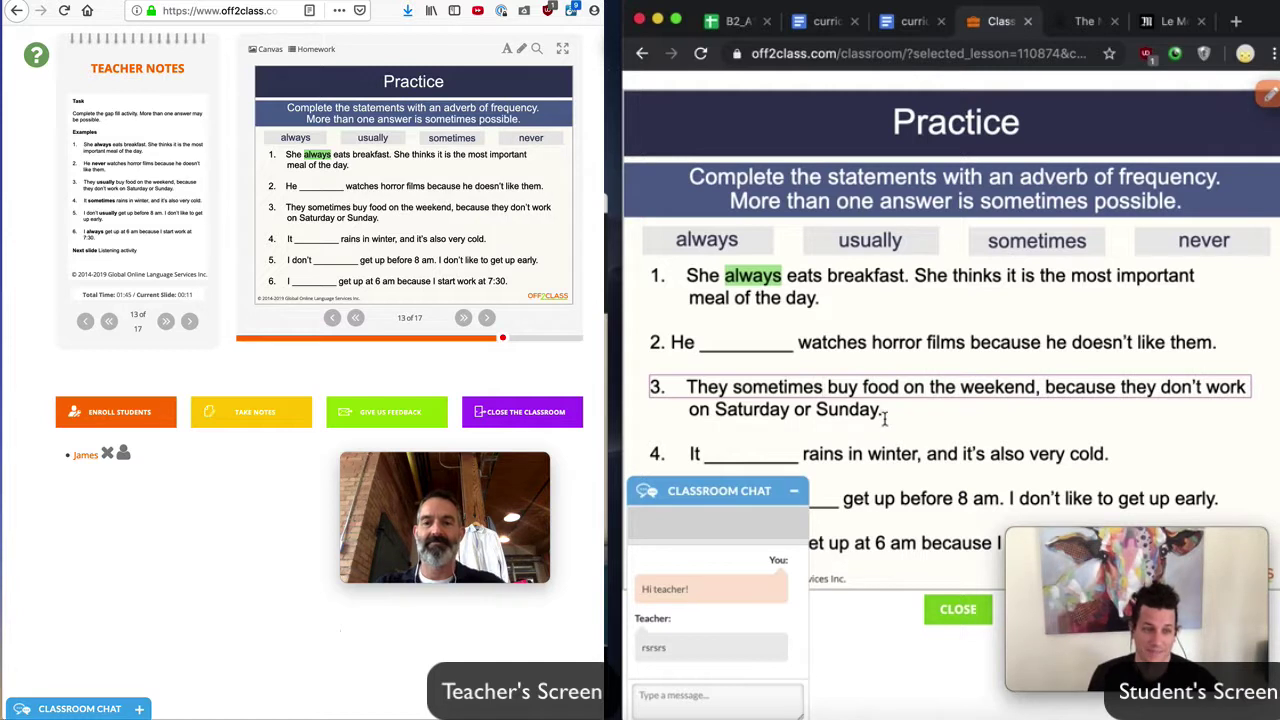
pyautogui.click(915, 427)
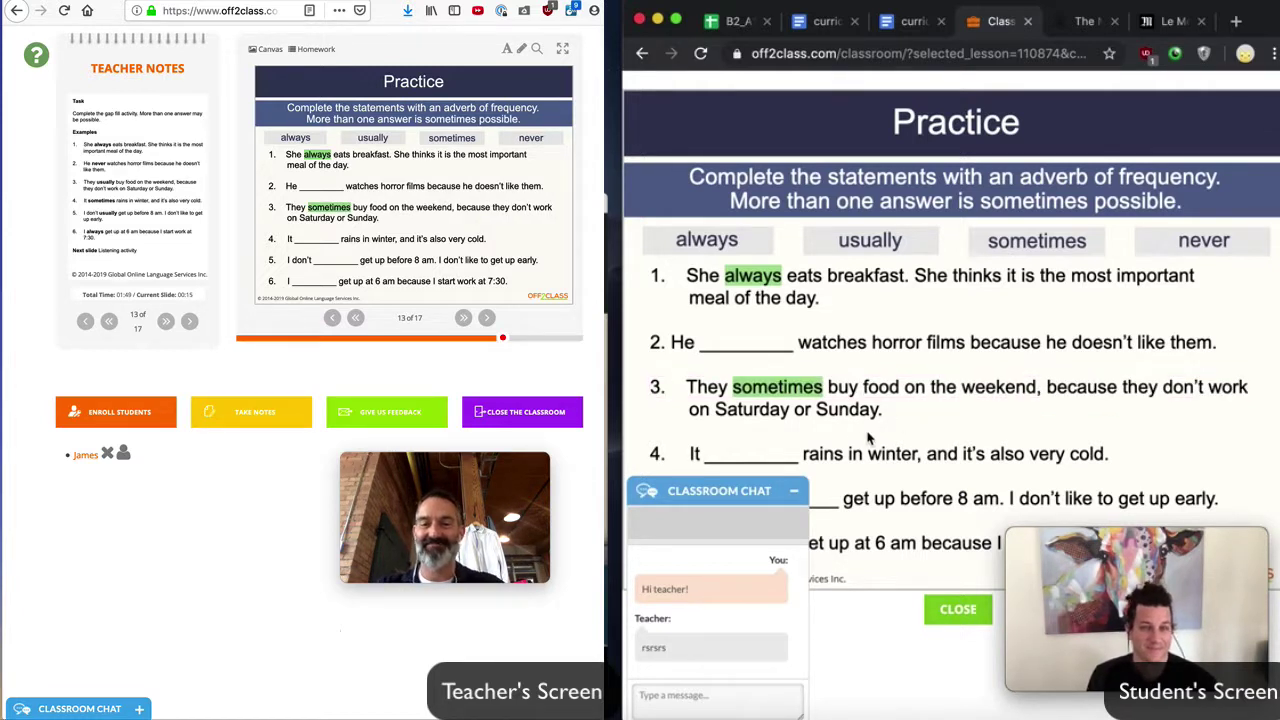
pyautogui.click(791, 455)
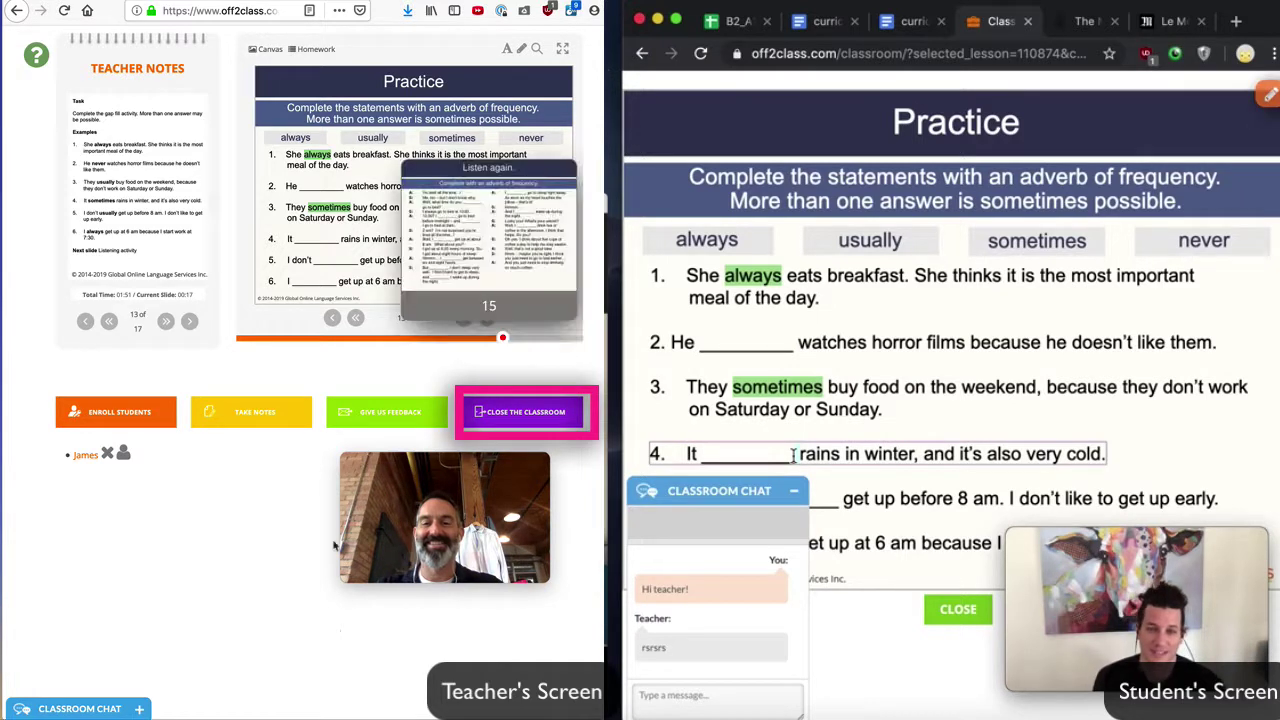